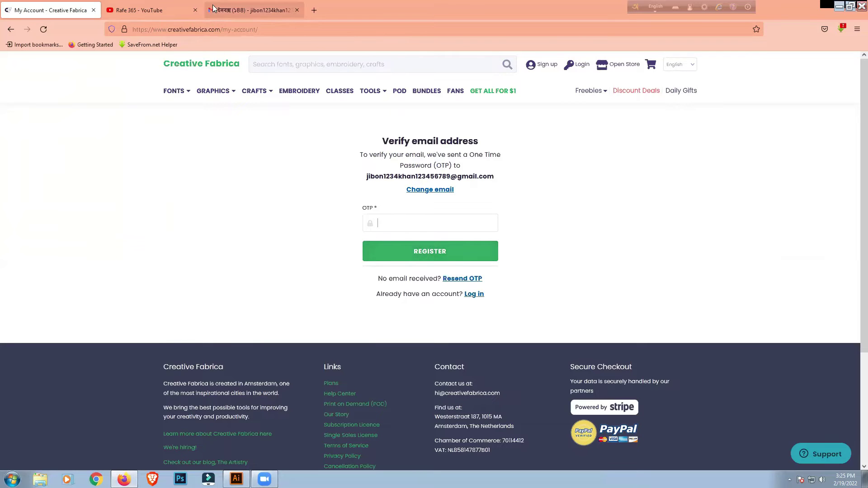
- Get the one-time password from the Creative Fabrica email in Gmail, enter it in the OTP field and complete the registration
{"action": "left_click", "coordinate": [244, 7]}
{"action": "left_click", "coordinate": [222, 134]}
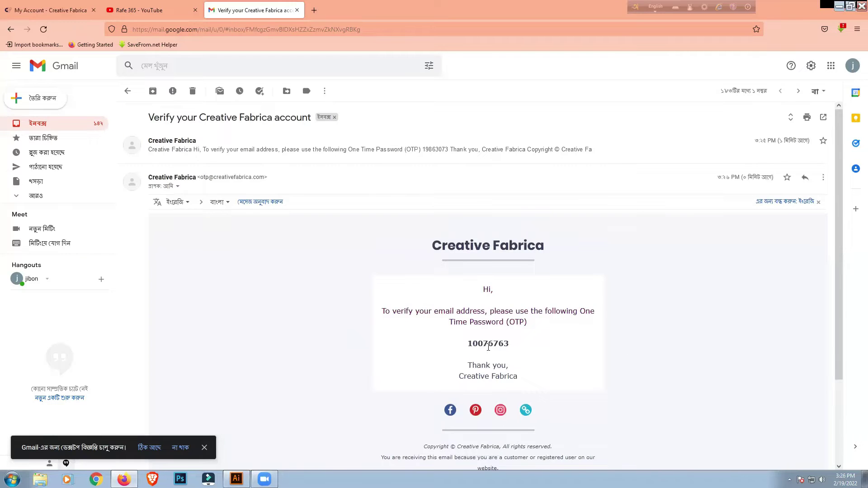
{"action": "key", "text": "ctrl+Tab"}
{"action": "double_click", "coordinate": [408, 232]}
{"action": "key", "text": "BackSpace"}
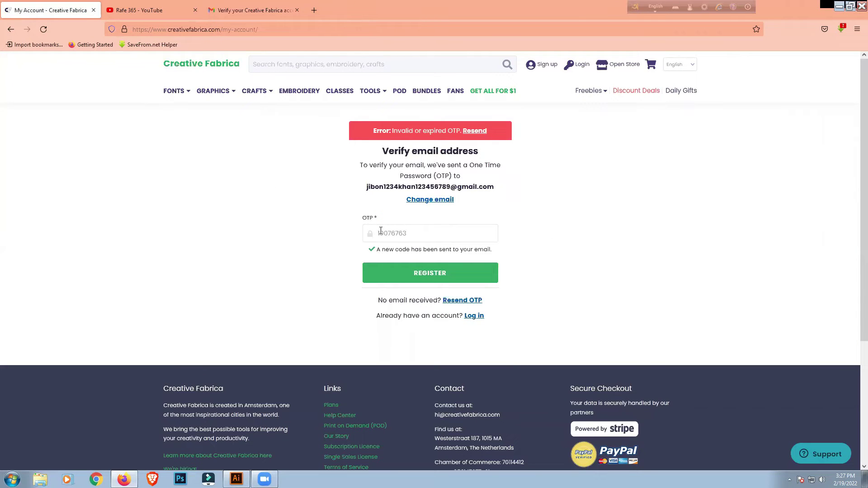
{"action": "left_click", "coordinate": [387, 272]}
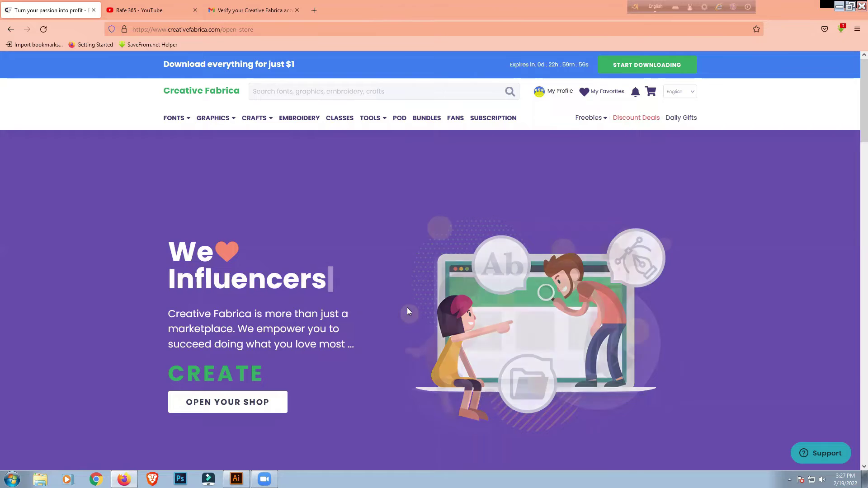
- Examine the seller benefits described on Creative Fabrica's store-opening page
{"action": "scroll", "coordinate": [436, 237], "scroll_direction": "down", "scroll_amount": 10}
{"action": "scroll", "coordinate": [403, 300], "scroll_direction": "down", "scroll_amount": 12}
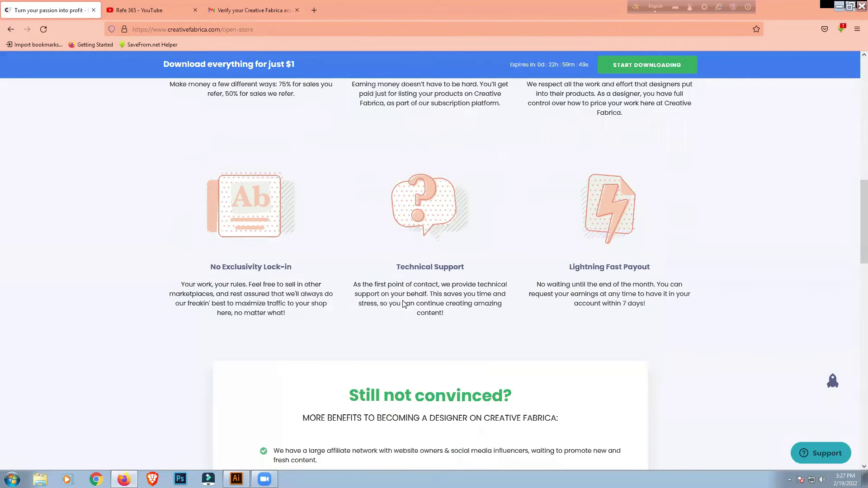
{"action": "scroll", "coordinate": [403, 303], "scroll_direction": "up", "scroll_amount": 10}
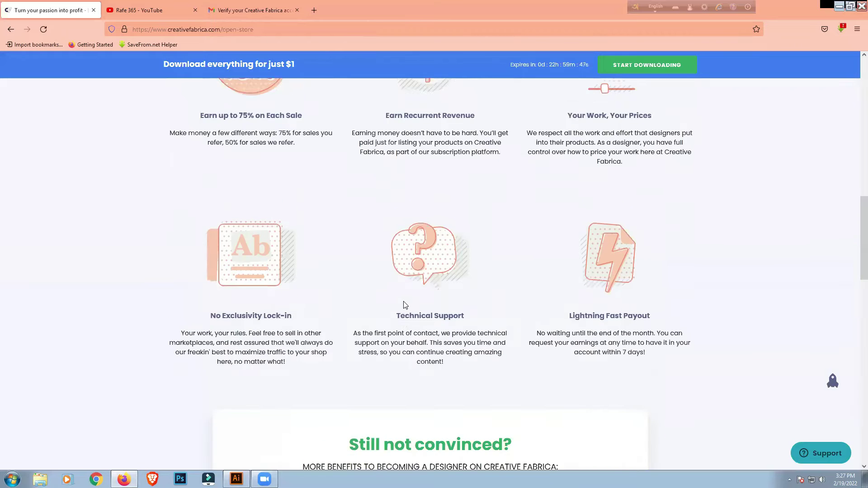
{"action": "scroll", "coordinate": [404, 305], "scroll_direction": "down", "scroll_amount": 5}
{"action": "scroll", "coordinate": [386, 373], "scroll_direction": "up", "scroll_amount": 1}
{"action": "scroll", "coordinate": [433, 404], "scroll_direction": "up", "scroll_amount": 6}
{"action": "scroll", "coordinate": [433, 404], "scroll_direction": "up", "scroll_amount": 15}
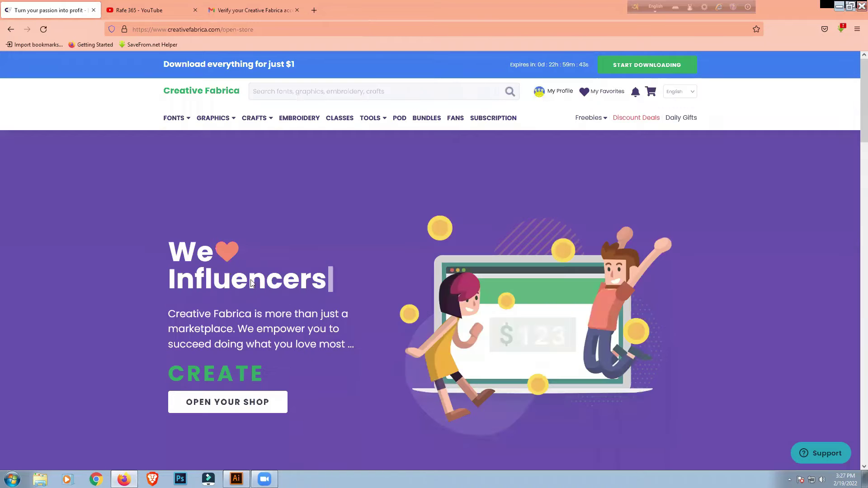
- Choose to open a shop and start turning the account into a designer account
{"action": "scroll", "coordinate": [417, 300], "scroll_direction": "down", "scroll_amount": 15}
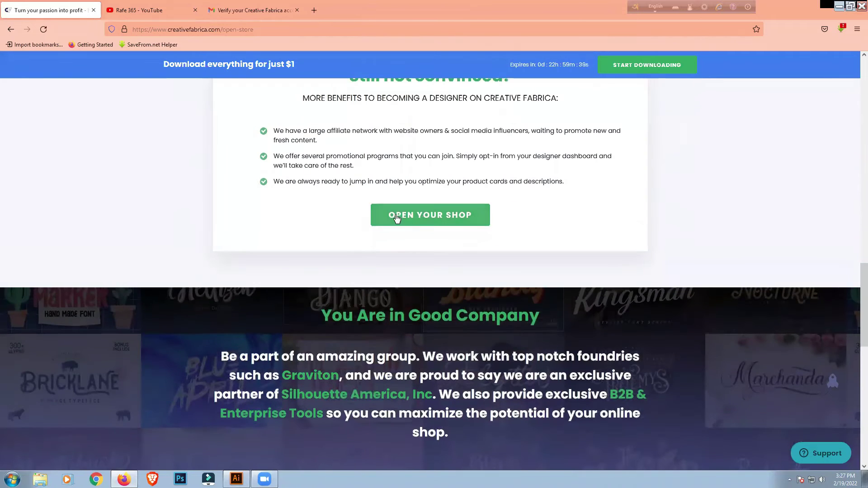
{"action": "left_click", "coordinate": [443, 219]}
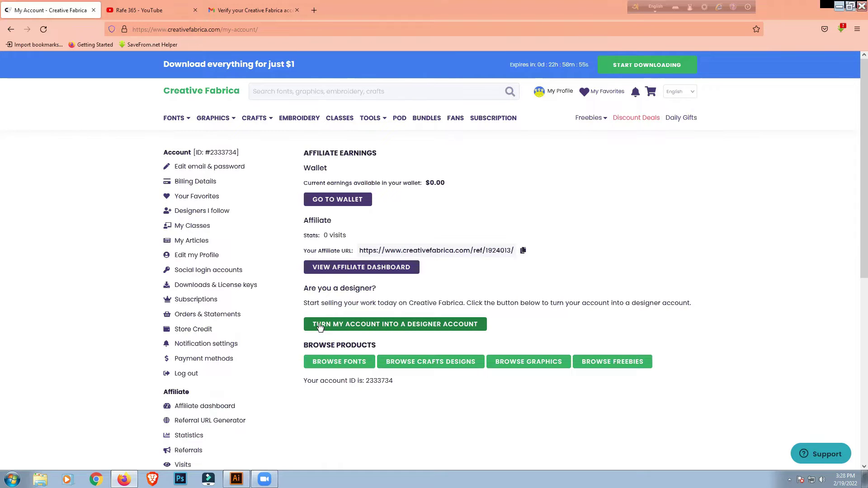
{"action": "left_click", "coordinate": [409, 325]}
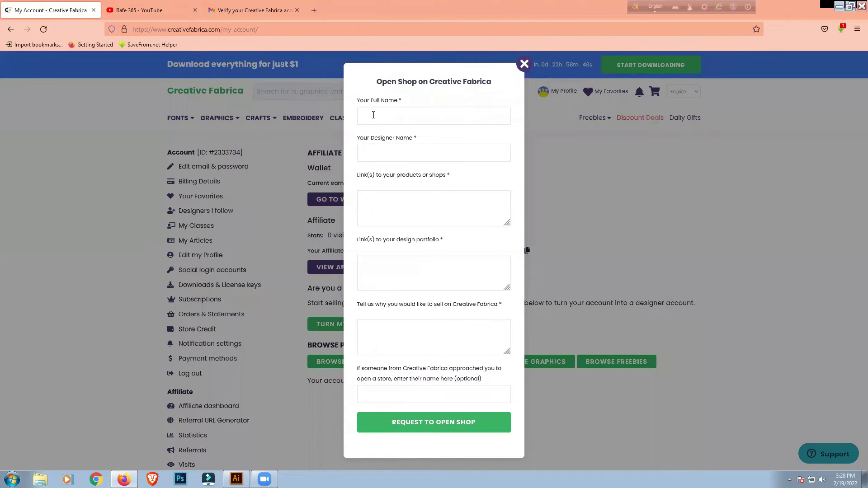
- Fill in the applicant's full name and the designer name in the shop application form
{"action": "type", "text": "Ra"}
{"action": "type", "text": "fi islam"}
{"action": "type", "text": "Rafi"}
{"action": "type", "text": "s"}
{"action": "type", "text": " Design"}
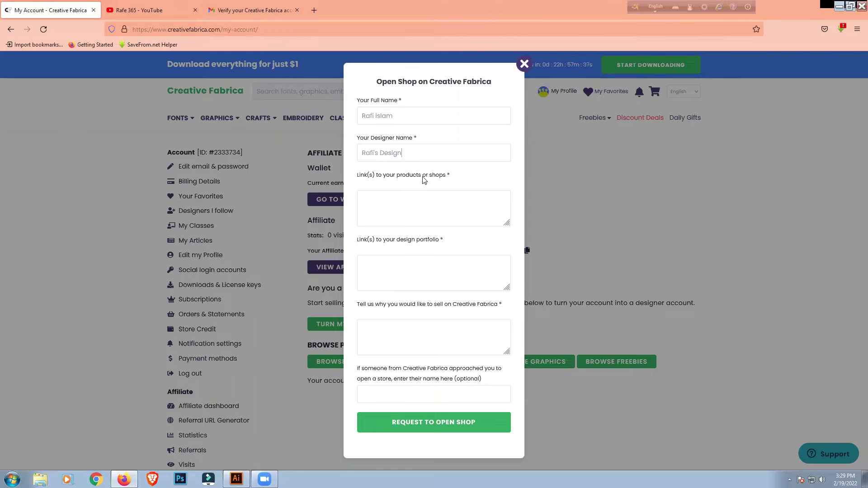
- Add the Zazzle store link as the product shop and the Behance profile link as the design portfolio
{"action": "left_click", "coordinate": [382, 200]}
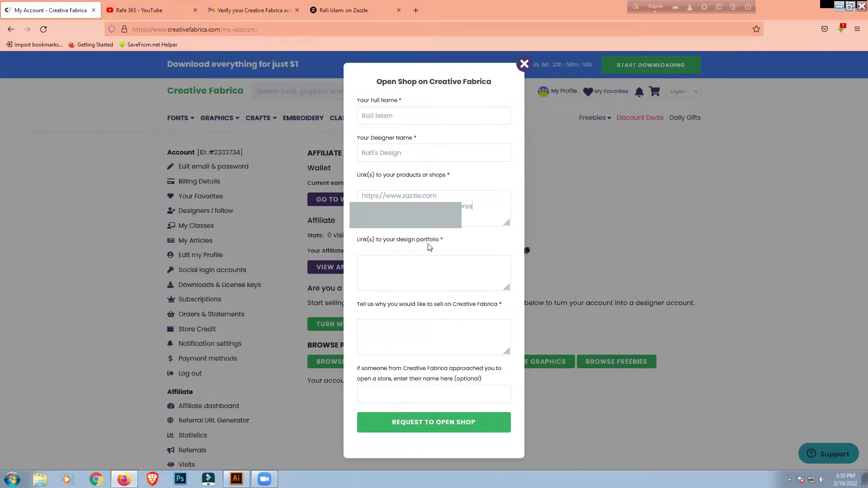
{"action": "left_click", "coordinate": [399, 270]}
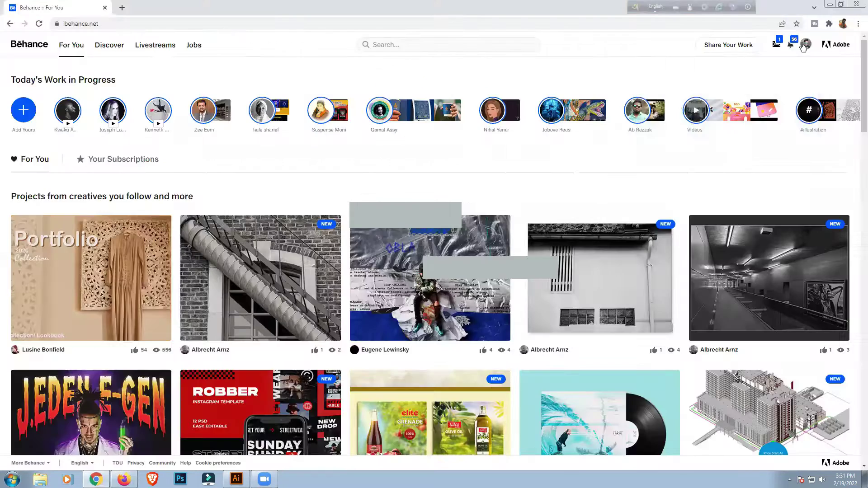
{"action": "key", "text": "ctrl+v"}
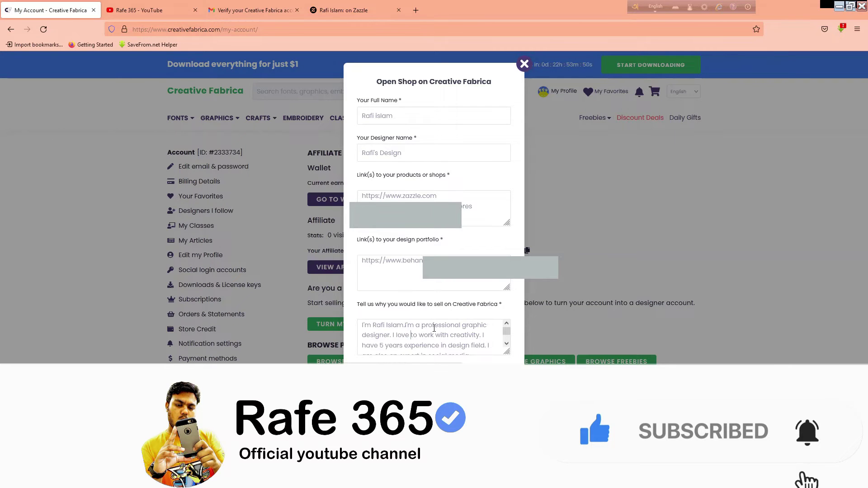
- Review the statement on why to sell on Creative Fabrica, submit the request to open the shop and acknowledge it
{"action": "left_click", "coordinate": [412, 337]}
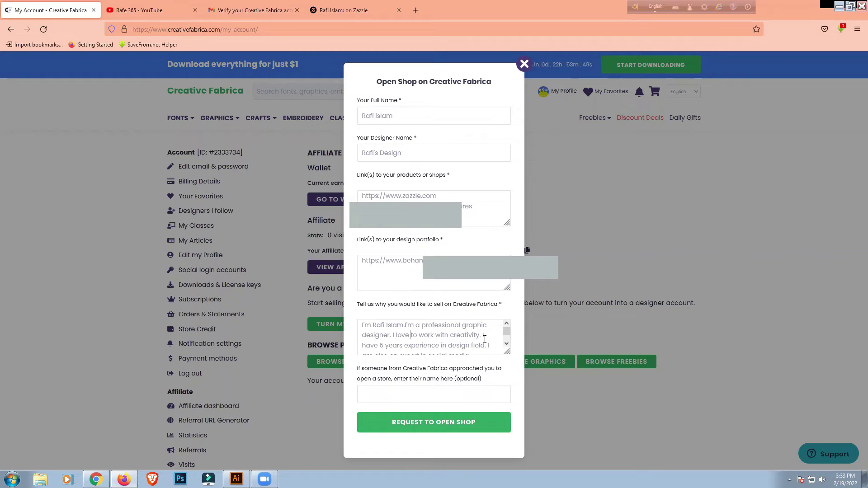
{"action": "scroll", "coordinate": [484, 339], "scroll_direction": "down", "scroll_amount": 1}
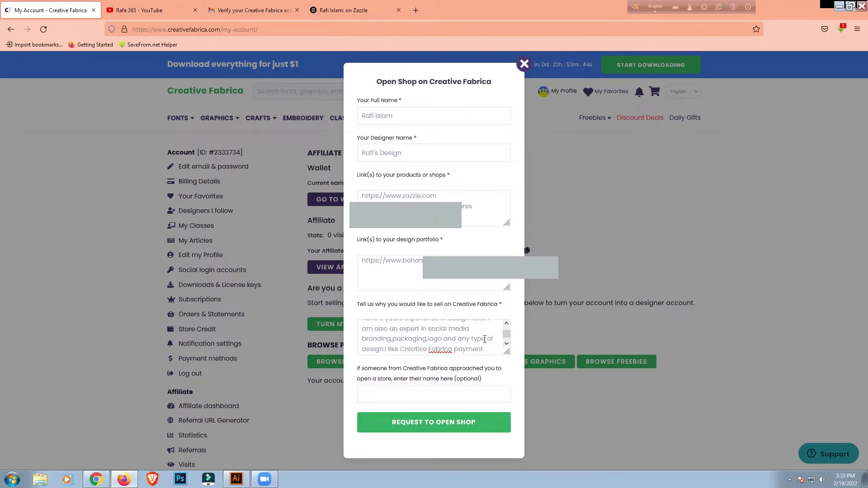
{"action": "scroll", "coordinate": [453, 341], "scroll_direction": "up", "scroll_amount": 1}
{"action": "scroll", "coordinate": [453, 343], "scroll_direction": "down", "scroll_amount": 1}
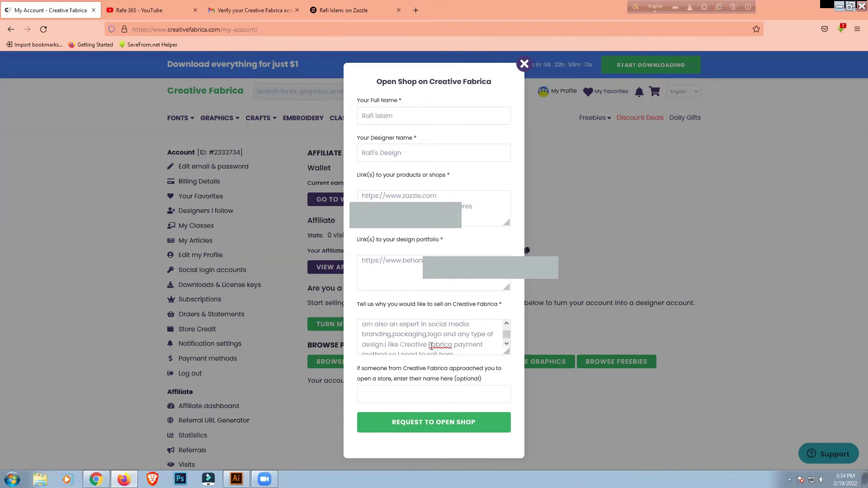
{"action": "scroll", "coordinate": [431, 347], "scroll_direction": "down", "scroll_amount": 1}
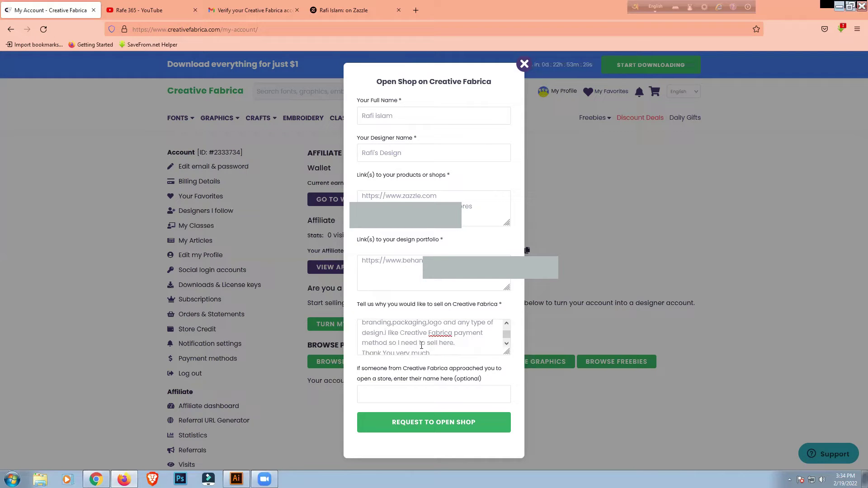
{"action": "scroll", "coordinate": [432, 344], "scroll_direction": "down", "scroll_amount": 1}
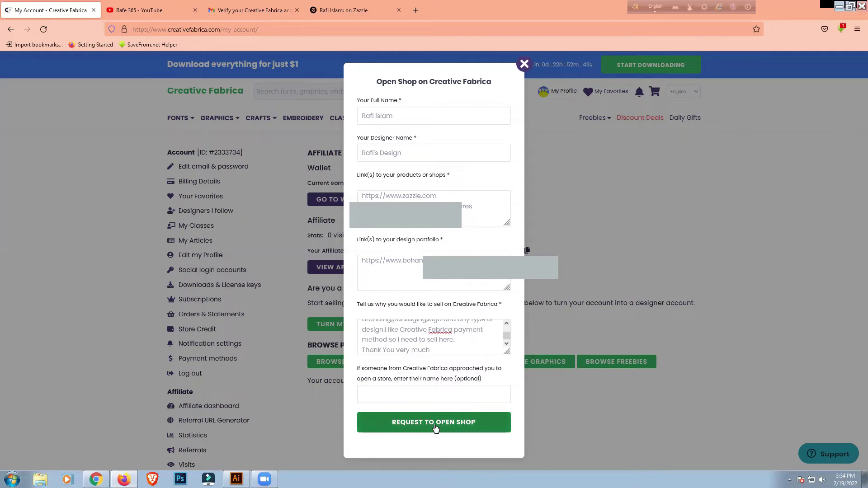
{"action": "left_click", "coordinate": [452, 425]}
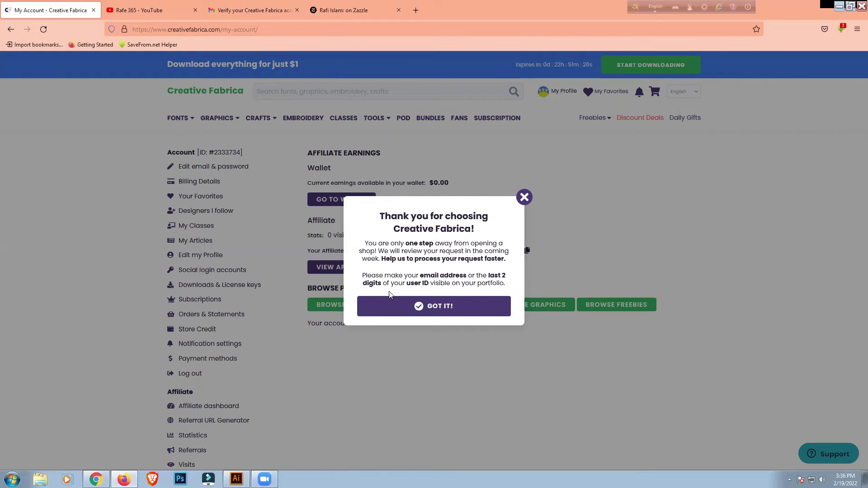
{"action": "left_click", "coordinate": [424, 307]}
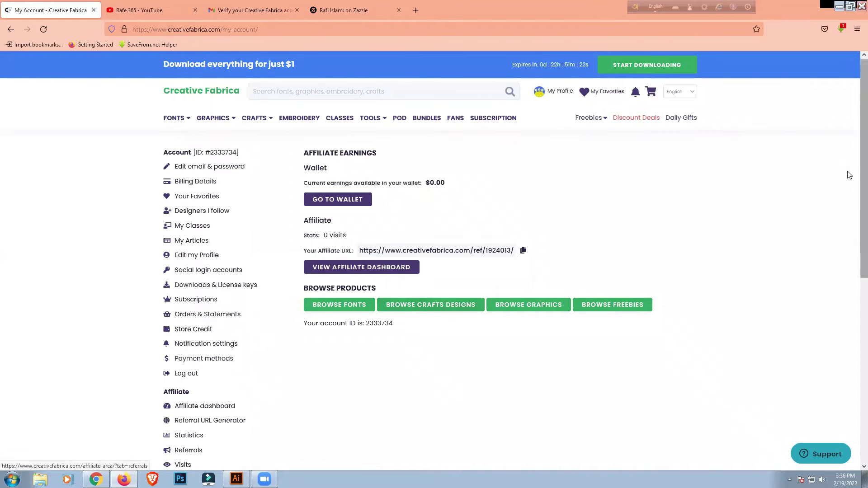
- Reopen the account page and check the wallet's available earnings and the earnings dashboard
{"action": "mouse_move", "coordinate": [550, 93]}
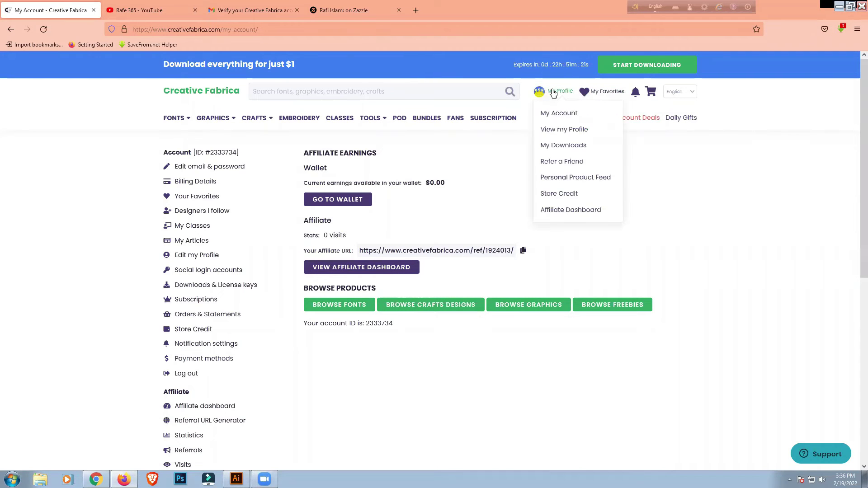
{"action": "left_click", "coordinate": [557, 117]}
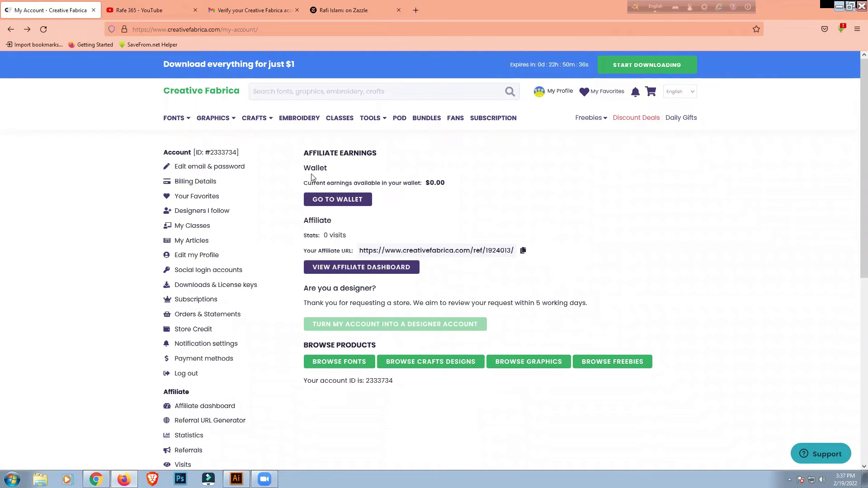
{"action": "left_click_drag", "start_coordinate": [312, 178], "coordinate": [489, 188]}
{"action": "left_click", "coordinate": [333, 201]}
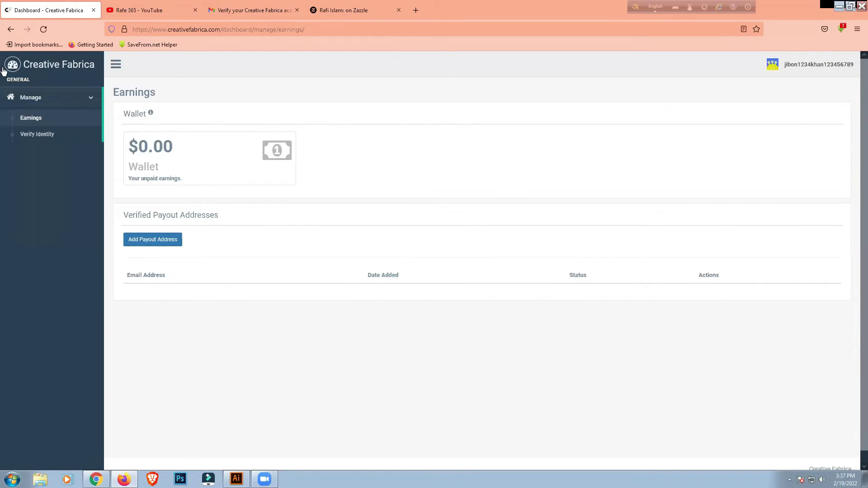
{"action": "left_click", "coordinate": [10, 29]}
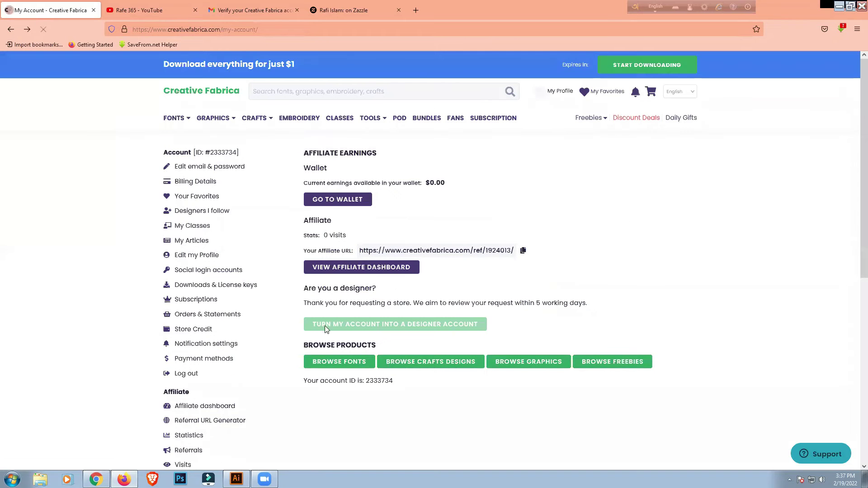
{"action": "left_click_drag", "start_coordinate": [426, 184], "coordinate": [451, 187]}
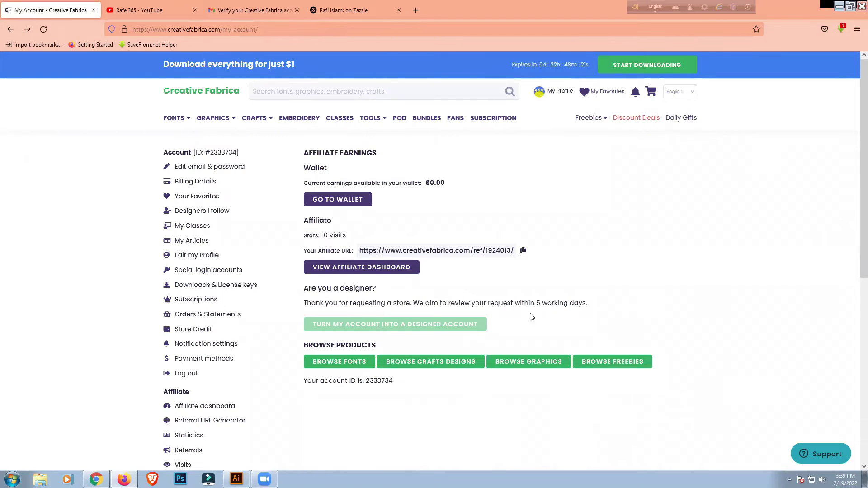
- Open the profile for editing, fill in the first and last name, and set the gender to Male
{"action": "left_click", "coordinate": [200, 255]}
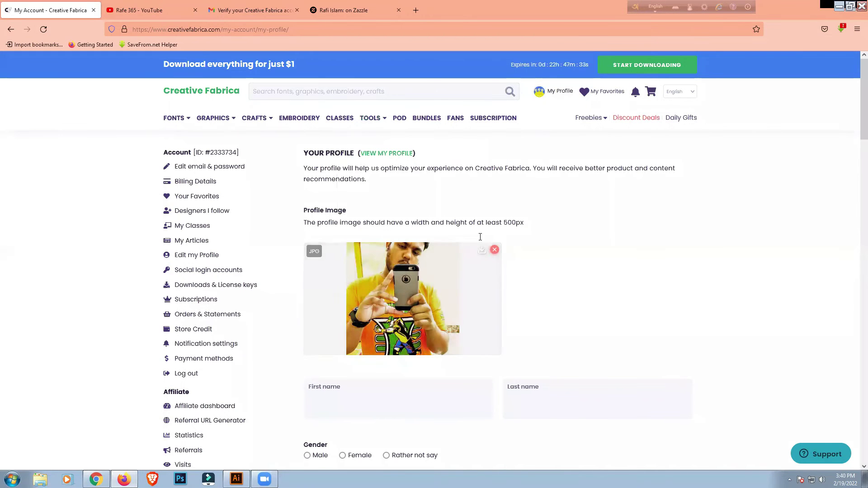
{"action": "scroll", "coordinate": [514, 334], "scroll_direction": "down", "scroll_amount": 4}
{"action": "left_click", "coordinate": [341, 219]}
{"action": "type", "text": "Rafi"}
{"action": "left_click", "coordinate": [525, 216]}
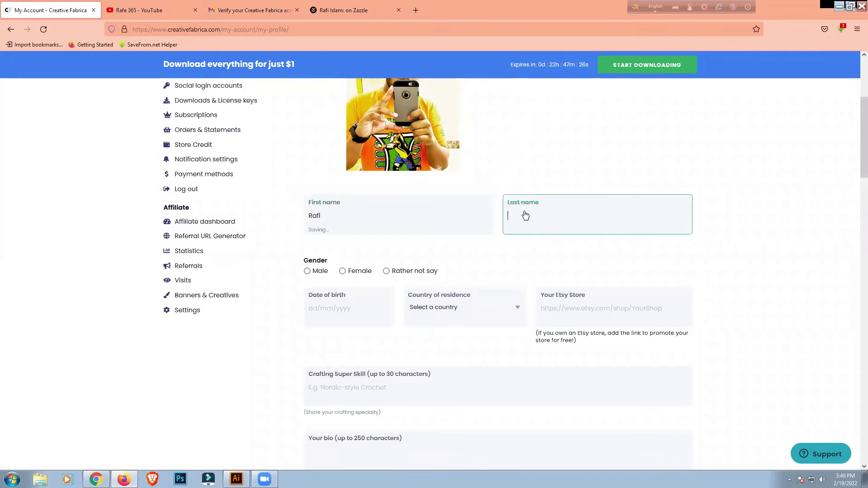
{"action": "type", "text": "Islam"}
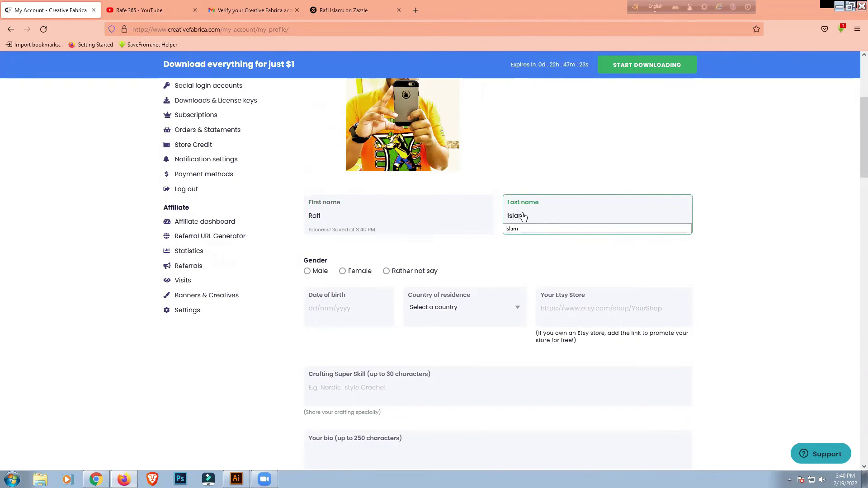
{"action": "left_click", "coordinate": [316, 276]}
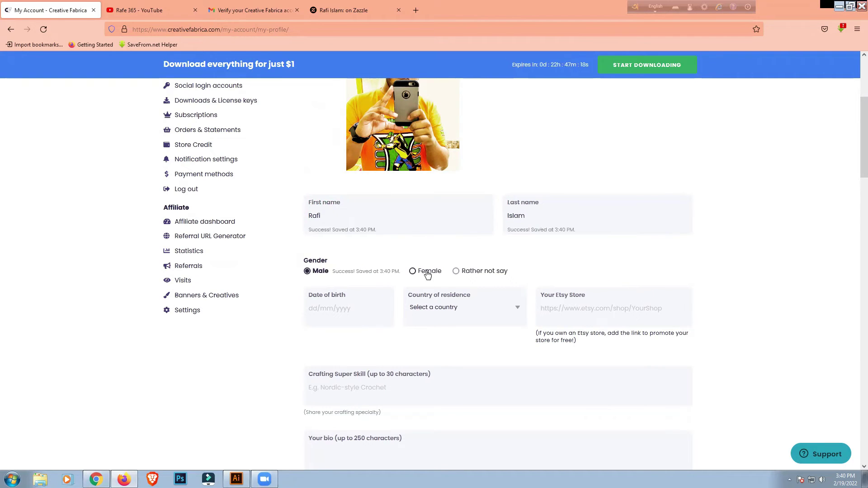
- Set the date of birth in the profile by choosing its year, month and day
{"action": "left_click", "coordinate": [322, 309]}
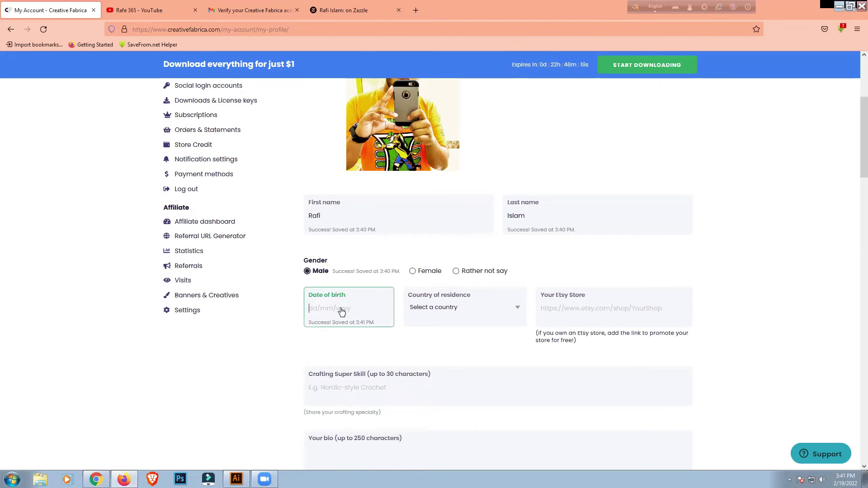
{"action": "left_click", "coordinate": [341, 311]}
{"action": "left_click", "coordinate": [386, 355]}
{"action": "scroll", "coordinate": [392, 421], "scroll_direction": "up", "scroll_amount": 7}
{"action": "scroll", "coordinate": [392, 418], "scroll_direction": "up", "scroll_amount": 2}
{"action": "left_click", "coordinate": [385, 361]}
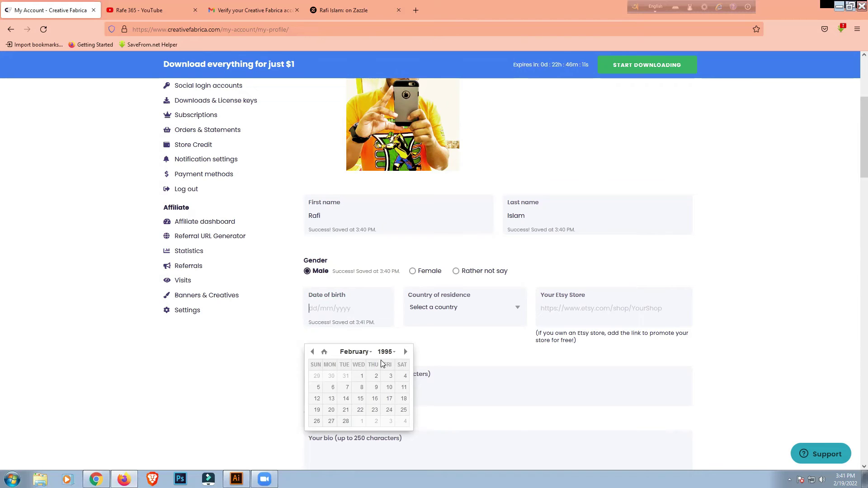
{"action": "left_click", "coordinate": [355, 352]}
{"action": "left_click", "coordinate": [359, 364]}
{"action": "left_click", "coordinate": [346, 421]}
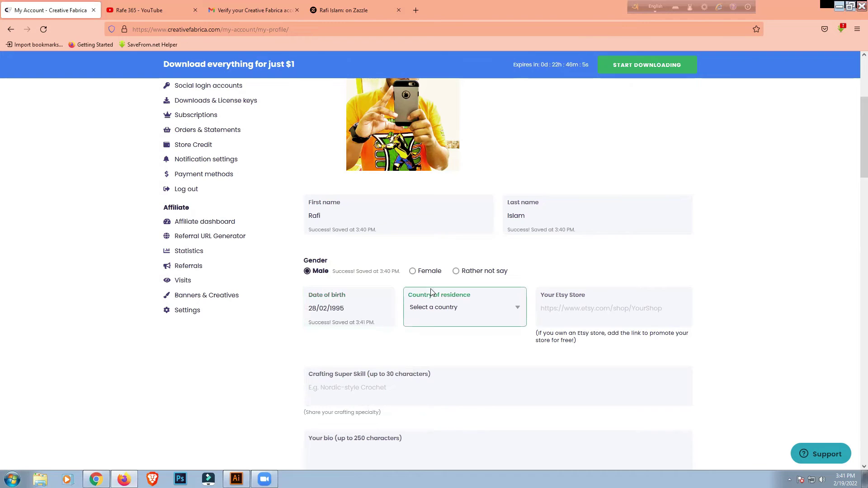
- Set the country of residence to Bangladesh and open the Crafting Super Skill field for entry
{"action": "left_click", "coordinate": [468, 308]}
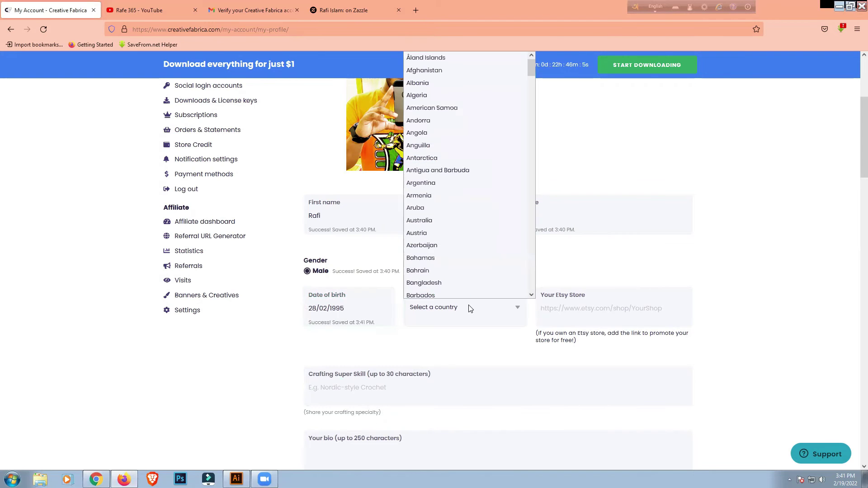
{"action": "left_click", "coordinate": [446, 280]}
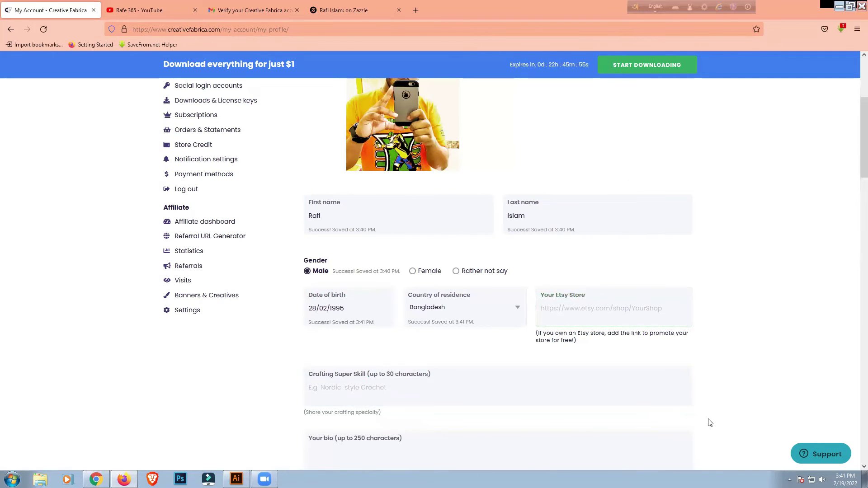
{"action": "scroll", "coordinate": [710, 422], "scroll_direction": "down", "scroll_amount": 3}
{"action": "left_click", "coordinate": [315, 242]}
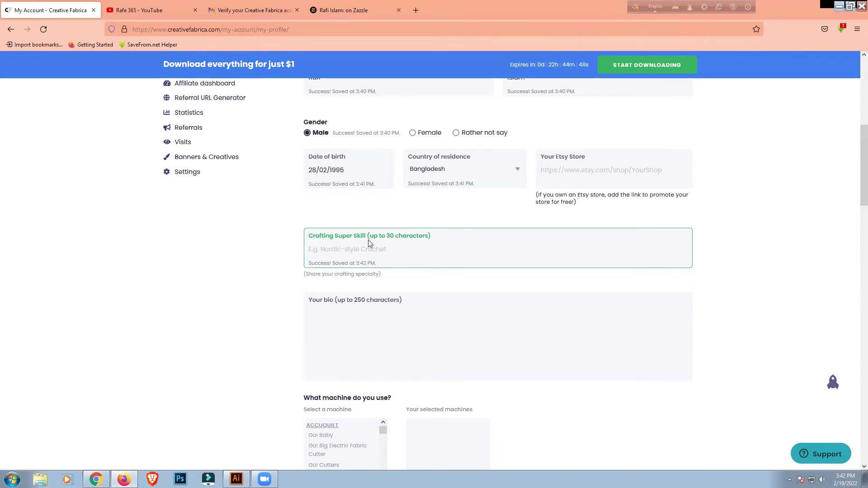
- Enter "t-shirt design," as the Crafting Super Skill and write a bio presenting a professional graphic designer with 5 years of experience and expertise in T-shirt design
{"action": "type", "text": "t-shirt design,"}
{"action": "left_click", "coordinate": [249, 311]}
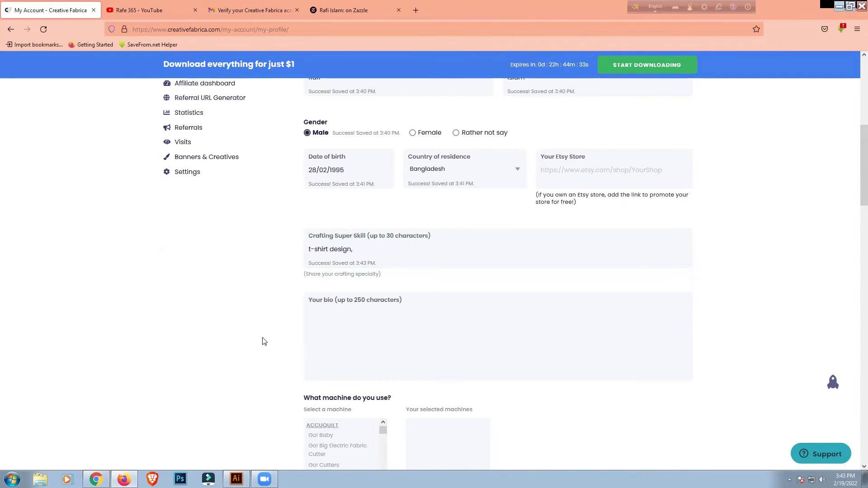
{"action": "scroll", "coordinate": [265, 341], "scroll_direction": "down", "scroll_amount": 2}
{"action": "left_click", "coordinate": [334, 239]}
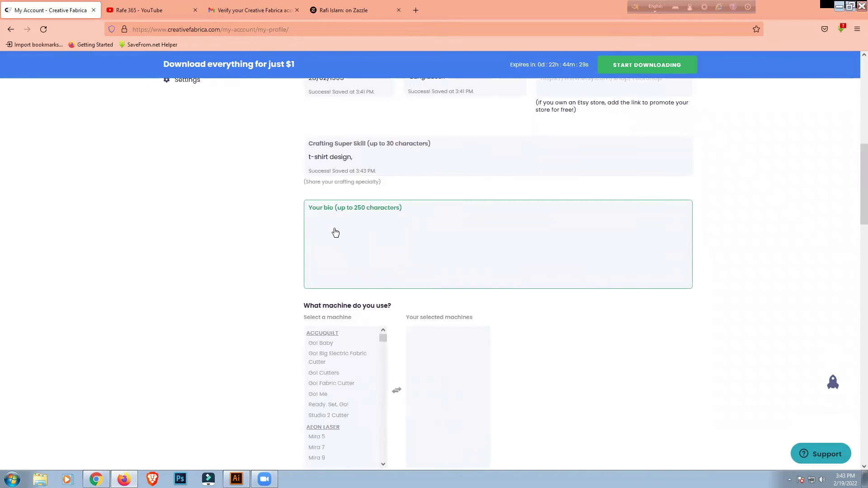
{"action": "type", "text": "I'm Rafi.I'm a professional graphic designer. I love to work with creativity. I have 5 years experience in design field. I am also an expert in T-shirt Design, social media branding, packaging, logo and any type of design."}
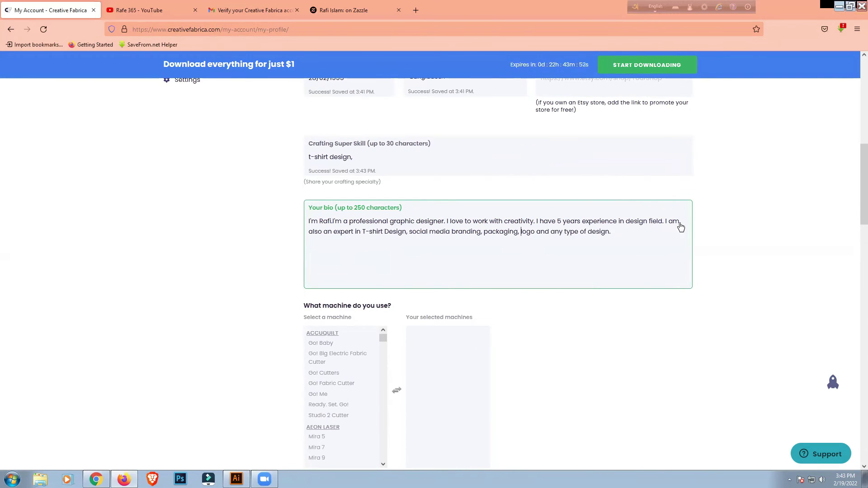
{"action": "left_click", "coordinate": [521, 233]}
{"action": "left_click", "coordinate": [595, 467]}
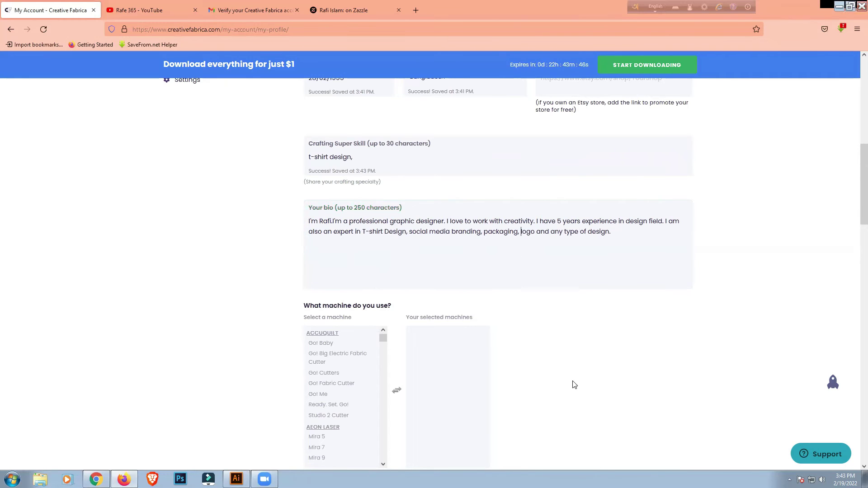
- Choose Graphics as the content of interest and Apparel as a type of crafting
{"action": "scroll", "coordinate": [572, 389], "scroll_direction": "down", "scroll_amount": 3}
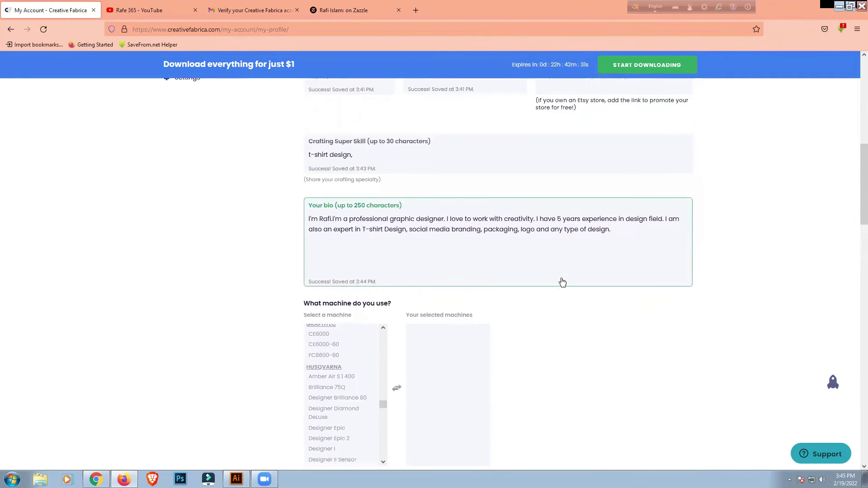
{"action": "scroll", "coordinate": [563, 282], "scroll_direction": "down", "scroll_amount": 5}
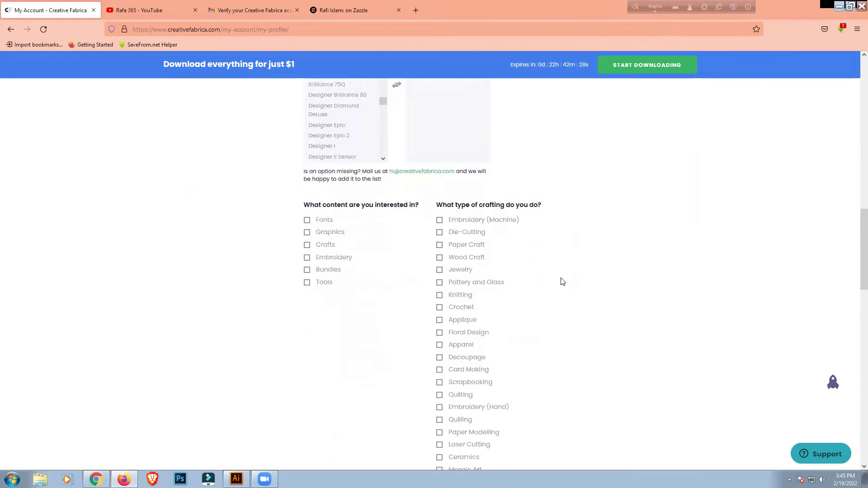
{"action": "scroll", "coordinate": [562, 282], "scroll_direction": "up", "scroll_amount": 2}
{"action": "scroll", "coordinate": [614, 298], "scroll_direction": "down", "scroll_amount": 2}
{"action": "scroll", "coordinate": [613, 314], "scroll_direction": "down", "scroll_amount": 1}
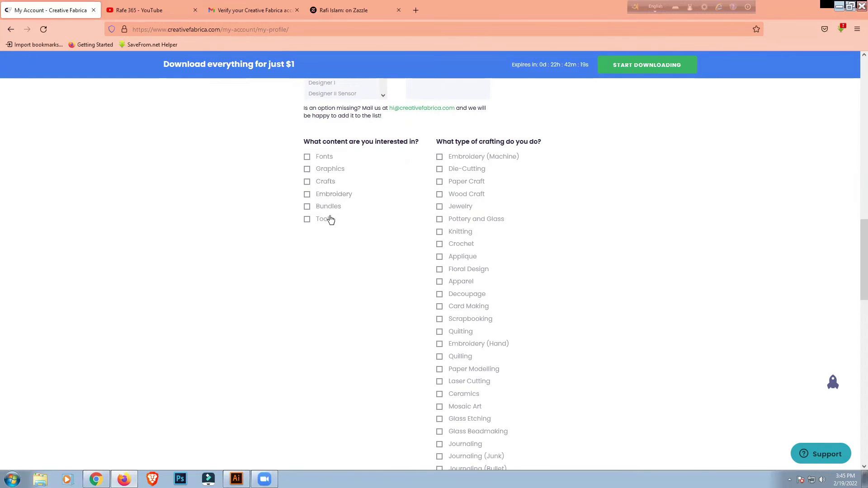
{"action": "left_click", "coordinate": [329, 169]}
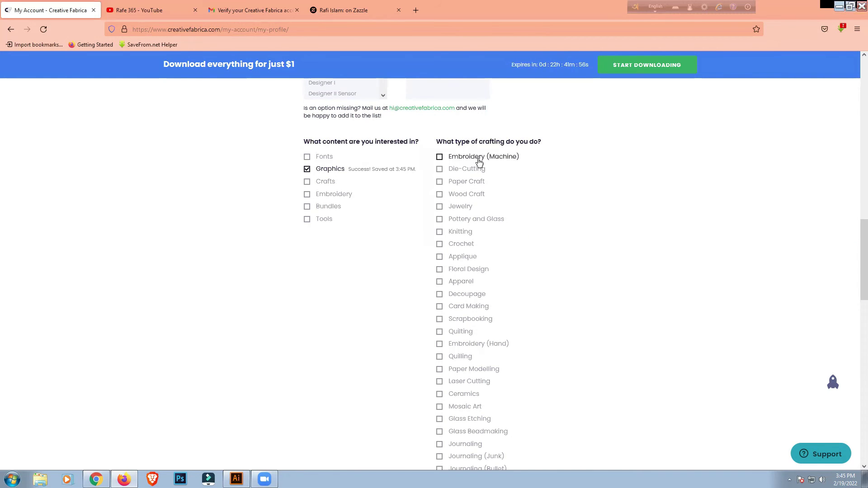
{"action": "left_click", "coordinate": [458, 286]}
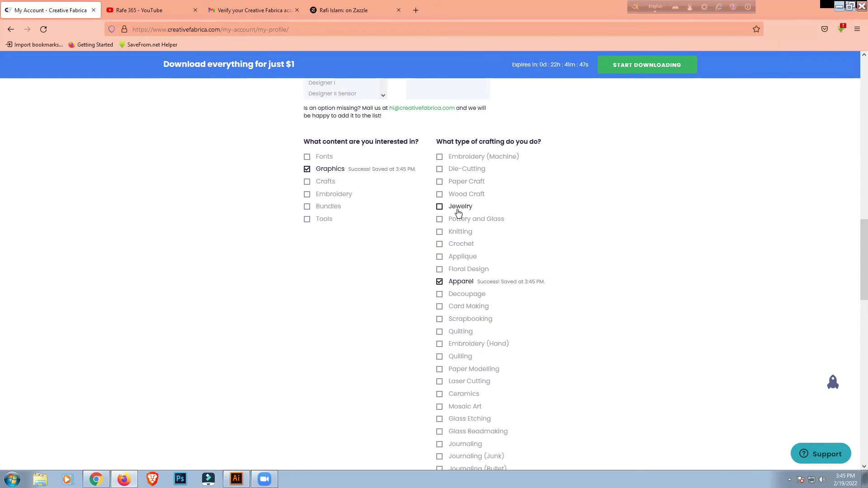
- Add Printing and Other to the selected types of crafting
{"action": "scroll", "coordinate": [482, 292], "scroll_direction": "down", "scroll_amount": 2}
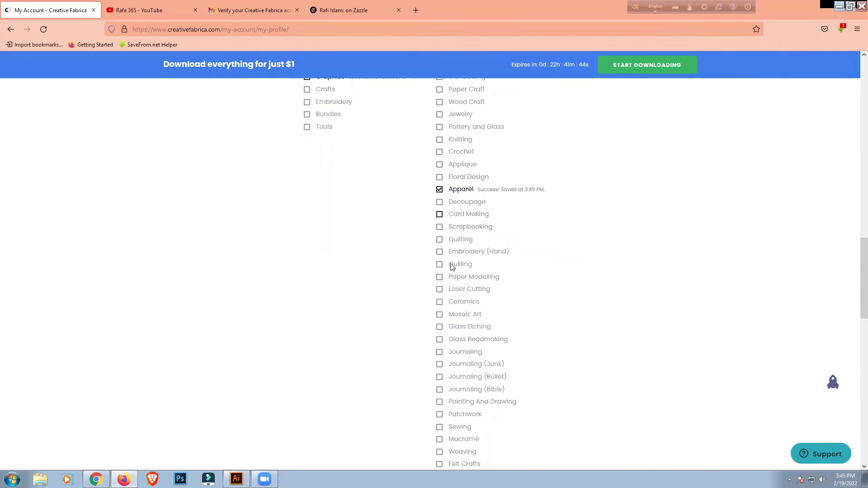
{"action": "scroll", "coordinate": [466, 322], "scroll_direction": "down", "scroll_amount": 2}
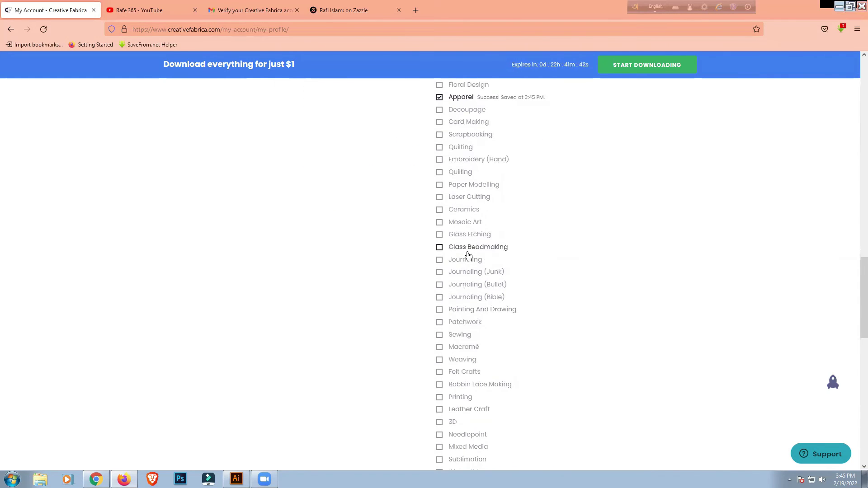
{"action": "scroll", "coordinate": [466, 288], "scroll_direction": "down", "scroll_amount": 2}
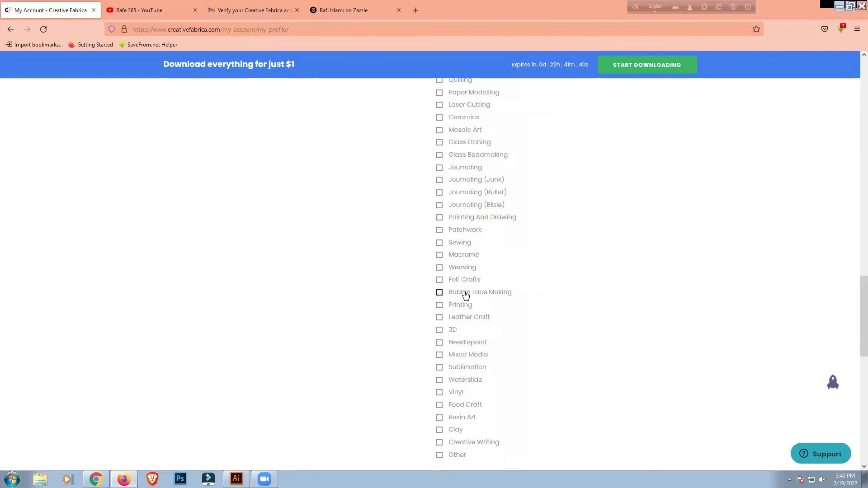
{"action": "scroll", "coordinate": [565, 311], "scroll_direction": "up", "scroll_amount": 4}
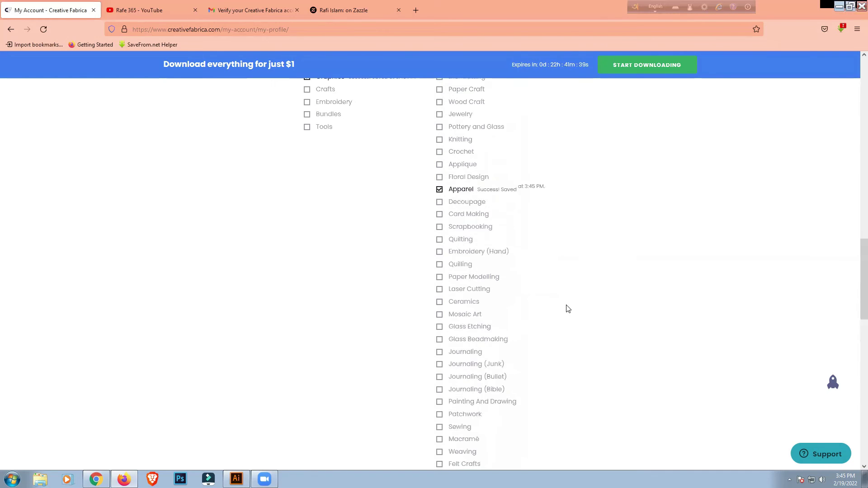
{"action": "scroll", "coordinate": [561, 305], "scroll_direction": "down", "scroll_amount": 6}
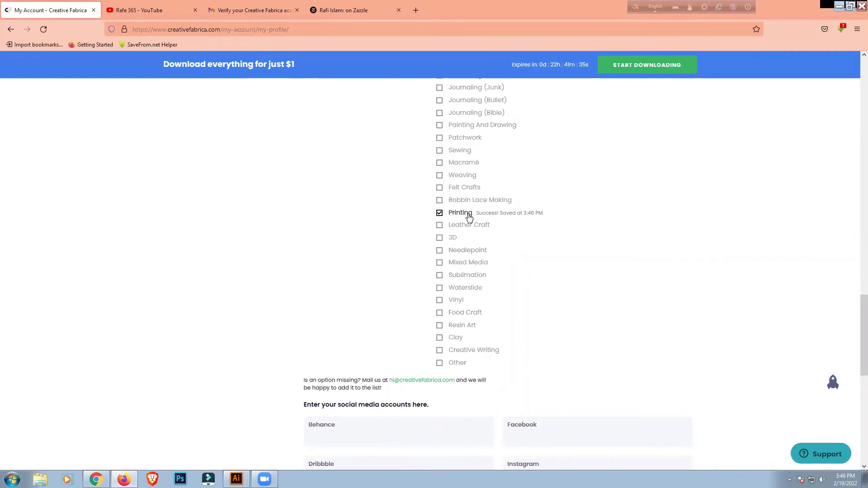
{"action": "left_click", "coordinate": [439, 363]}
{"action": "scroll", "coordinate": [539, 335], "scroll_direction": "up", "scroll_amount": 5}
- Paste the Behance profile link into the social media accounts section and save it
{"action": "scroll", "coordinate": [539, 335], "scroll_direction": "down", "scroll_amount": 7}
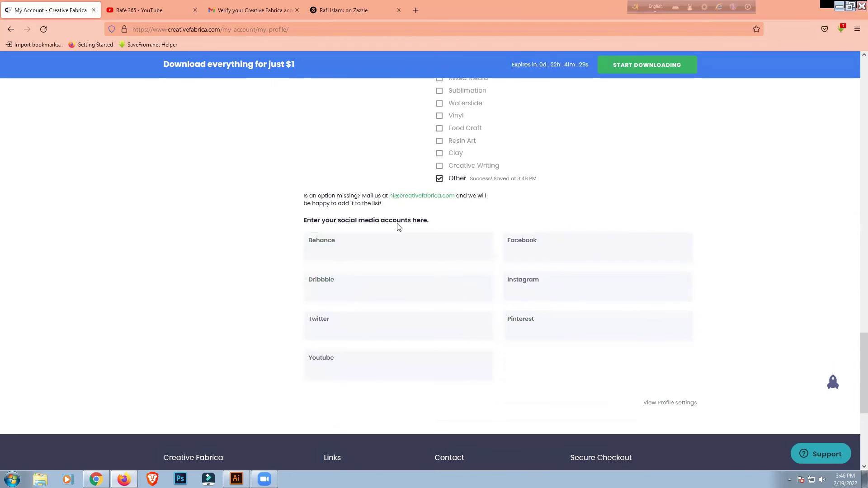
{"action": "left_click", "coordinate": [382, 249]}
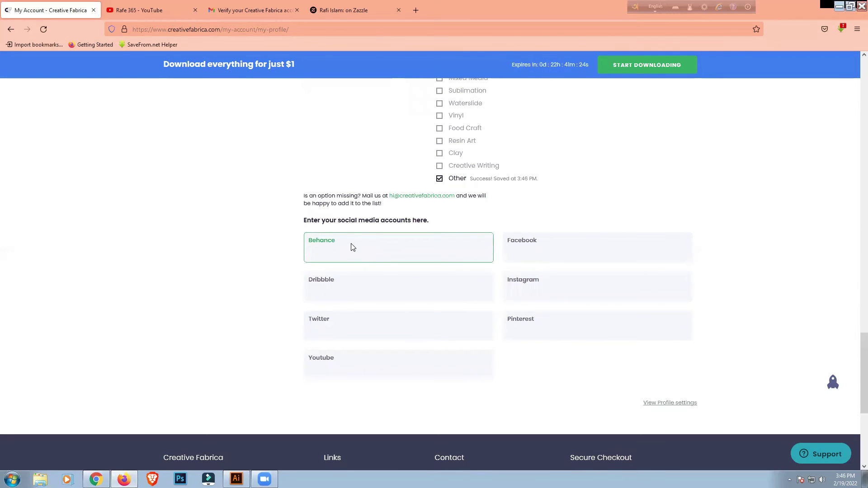
{"action": "key", "text": "ctrl+v"}
{"action": "left_click", "coordinate": [164, 283]}
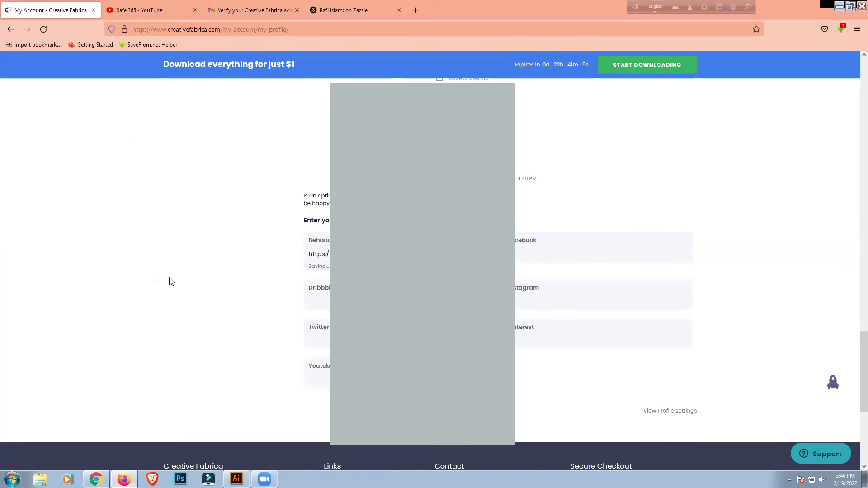
{"action": "left_click", "coordinate": [578, 256]}
{"action": "left_click", "coordinate": [531, 302]}
{"action": "left_click", "coordinate": [256, 334]}
{"action": "left_click", "coordinate": [317, 337]}
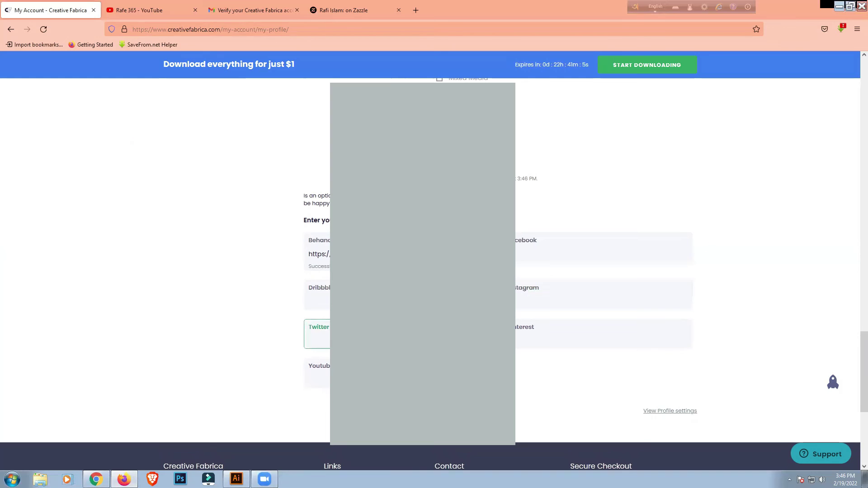
{"action": "left_click", "coordinate": [317, 376]}
{"action": "left_click", "coordinate": [629, 303]}
- Open the profile settings to check the visibility options, return to the profile and review its details
{"action": "scroll", "coordinate": [597, 352], "scroll_direction": "down", "scroll_amount": 4}
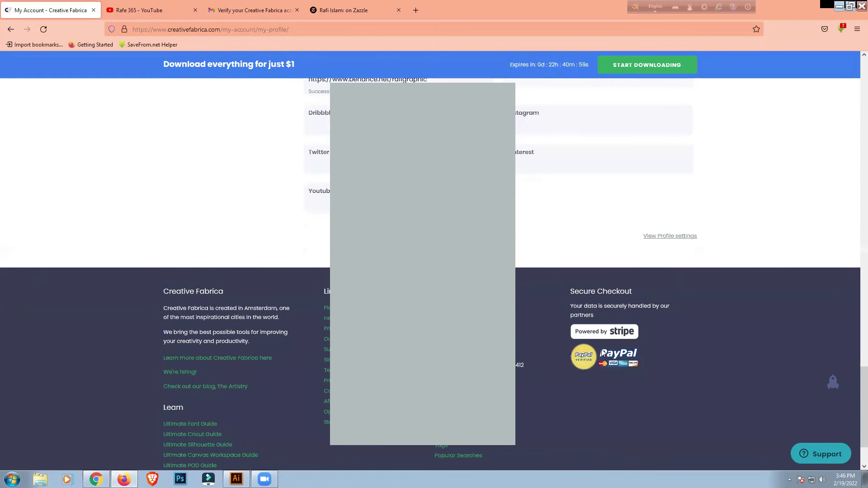
{"action": "scroll", "coordinate": [616, 344], "scroll_direction": "up", "scroll_amount": 2}
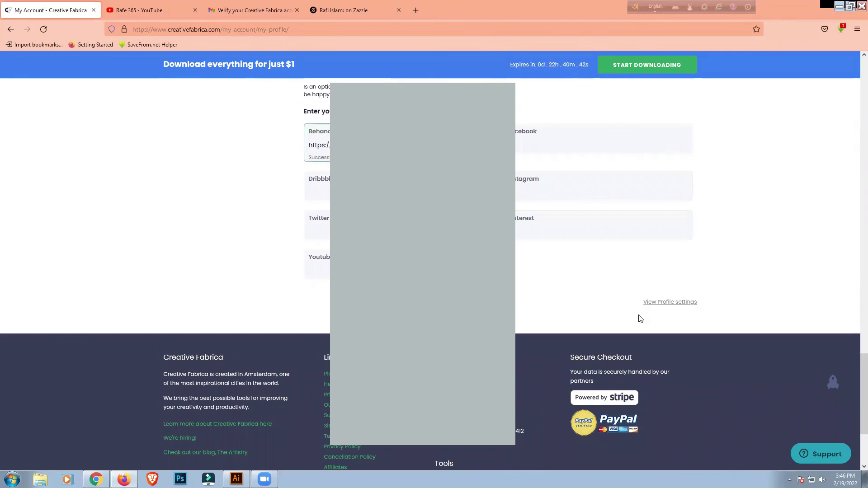
{"action": "left_click", "coordinate": [679, 305]}
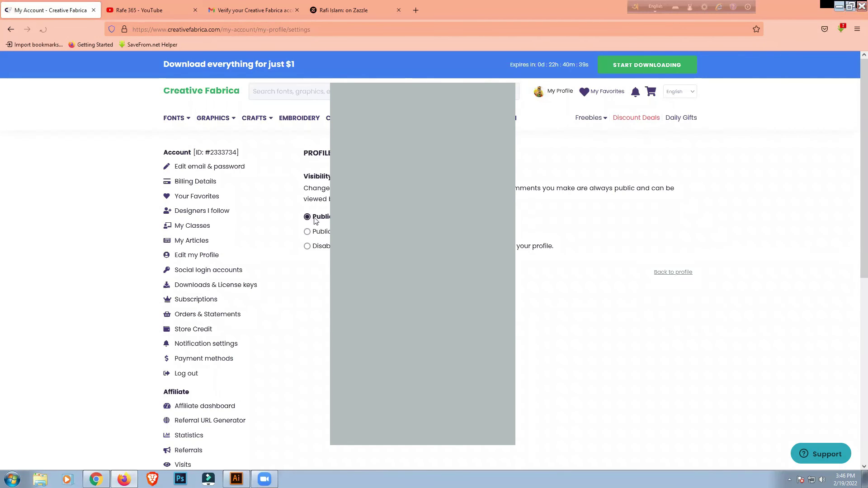
{"action": "left_click", "coordinate": [671, 275]}
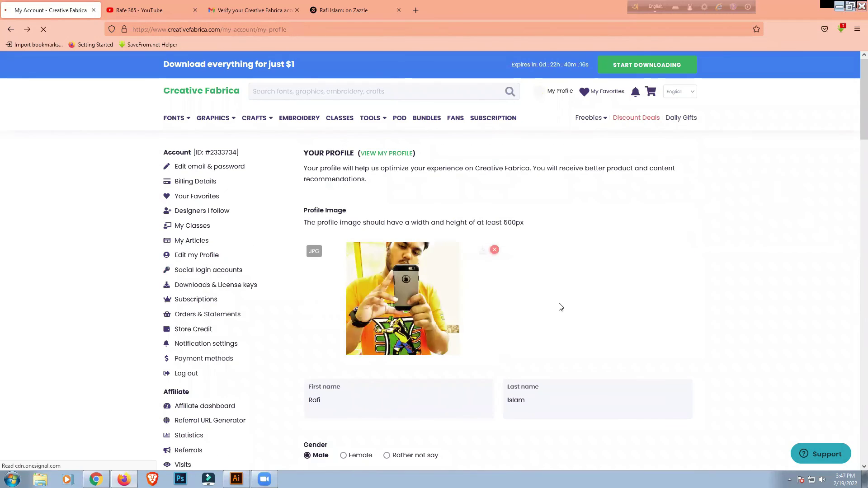
{"action": "scroll", "coordinate": [637, 405], "scroll_direction": "down", "scroll_amount": 6}
{"action": "scroll", "coordinate": [639, 405], "scroll_direction": "up", "scroll_amount": 3}
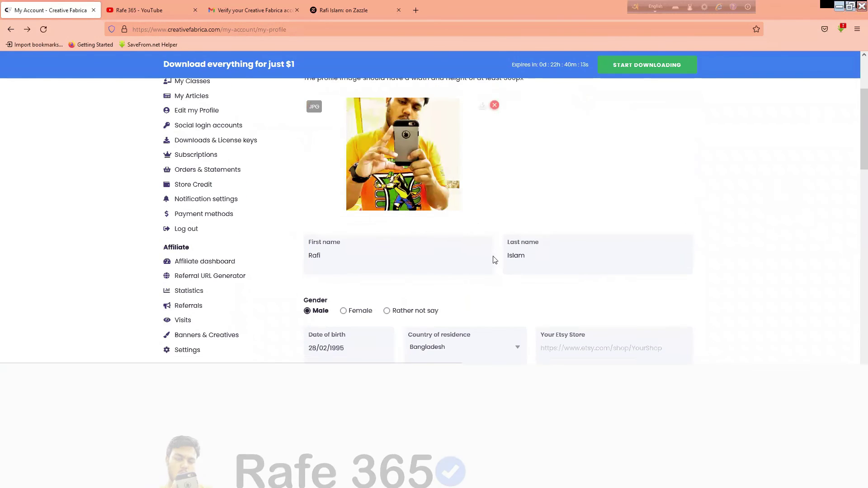
- Open the payment methods and bring up the form for adding a credit card to check its required fields
{"action": "left_click", "coordinate": [203, 221]}
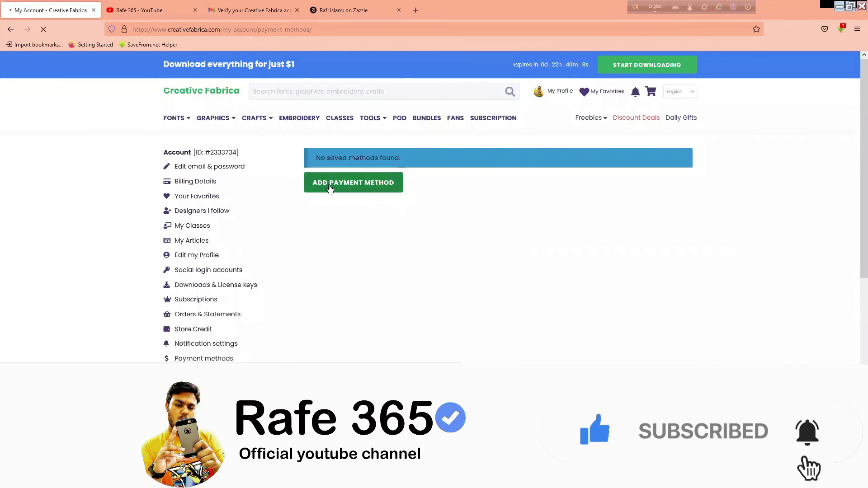
{"action": "left_click", "coordinate": [330, 188]}
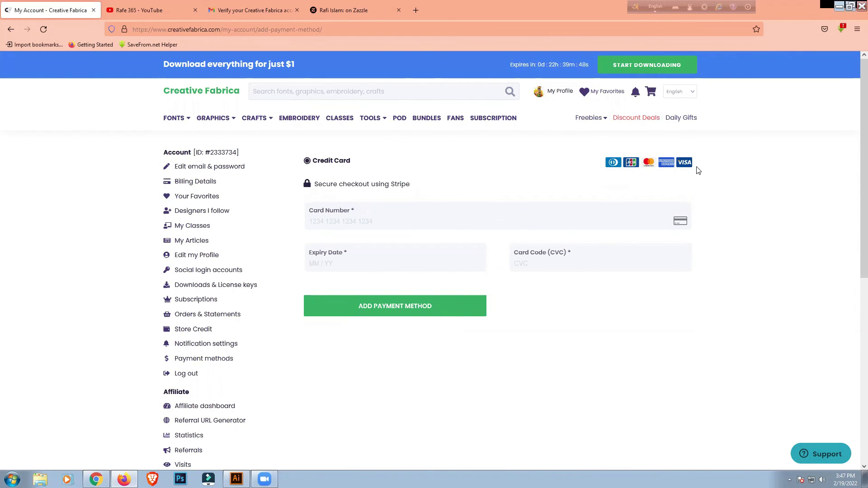
{"action": "left_click", "coordinate": [351, 220]}
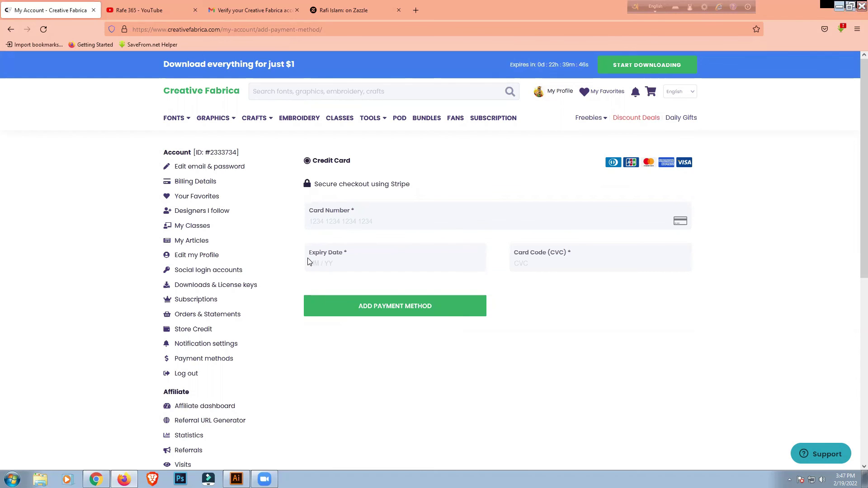